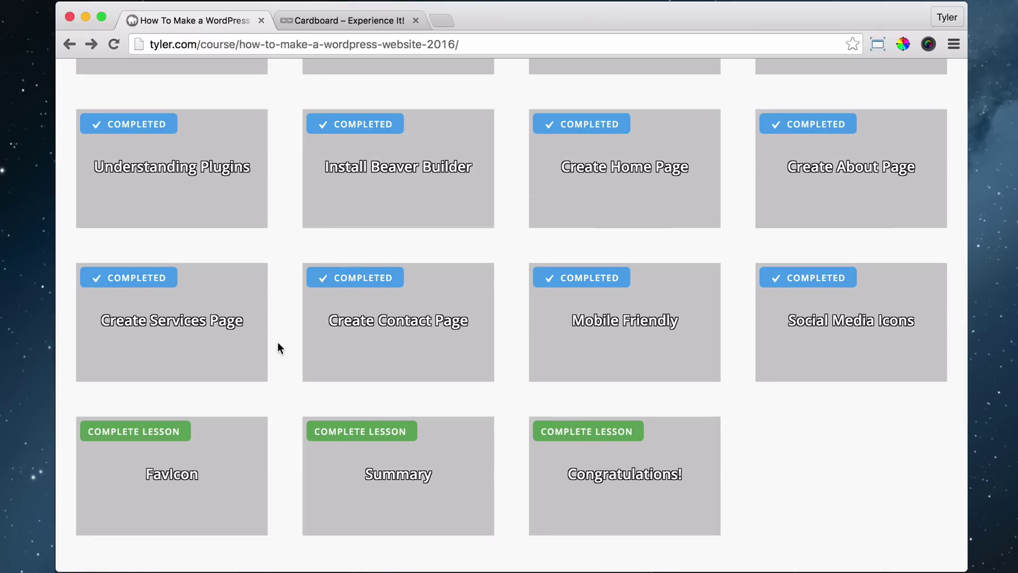
- Switch to the Cardboard site tab, close the course tab, and scroll the Cardboard homepage
click(332, 22)
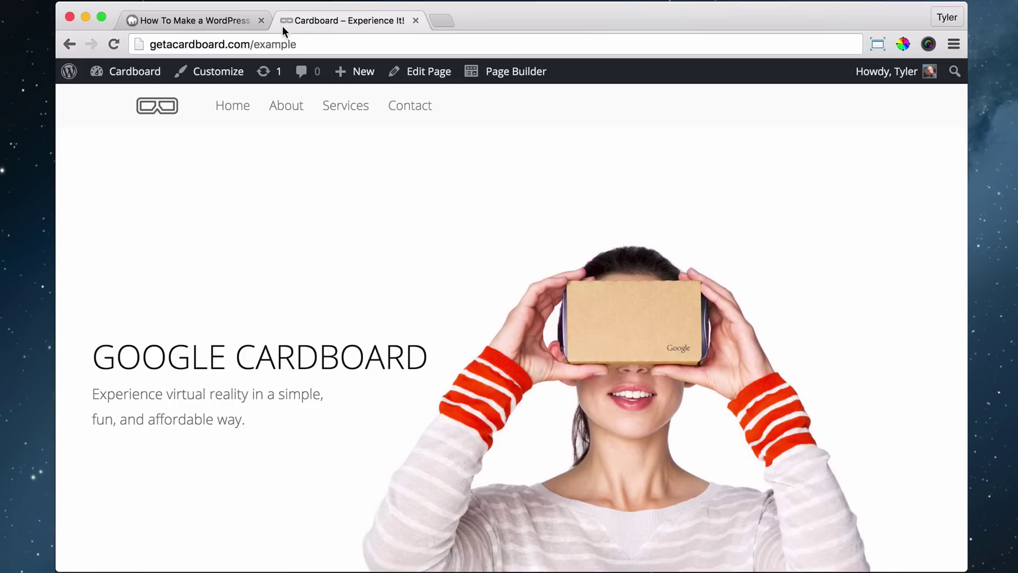
click(197, 23)
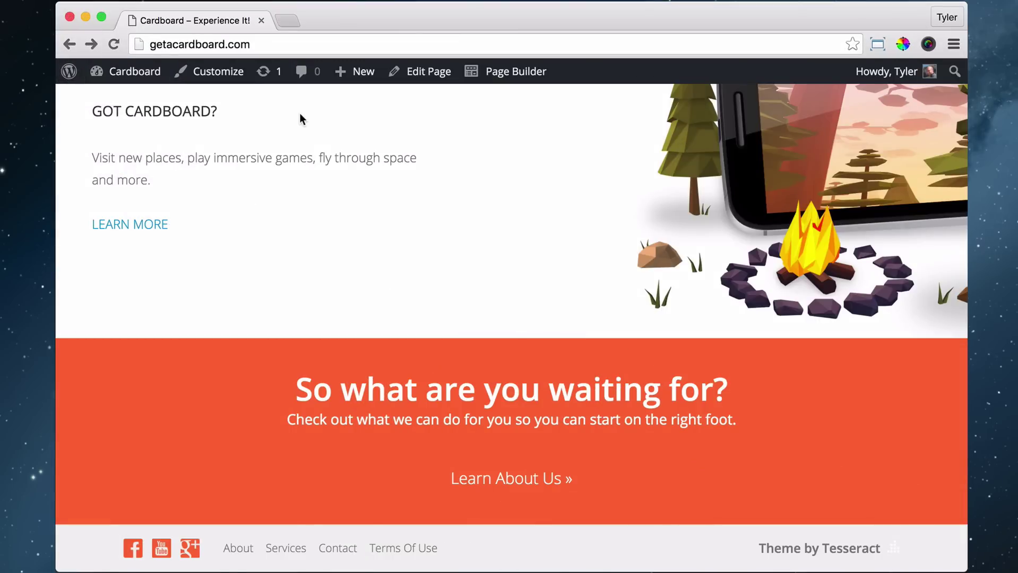
scroll(300, 115, up, 3)
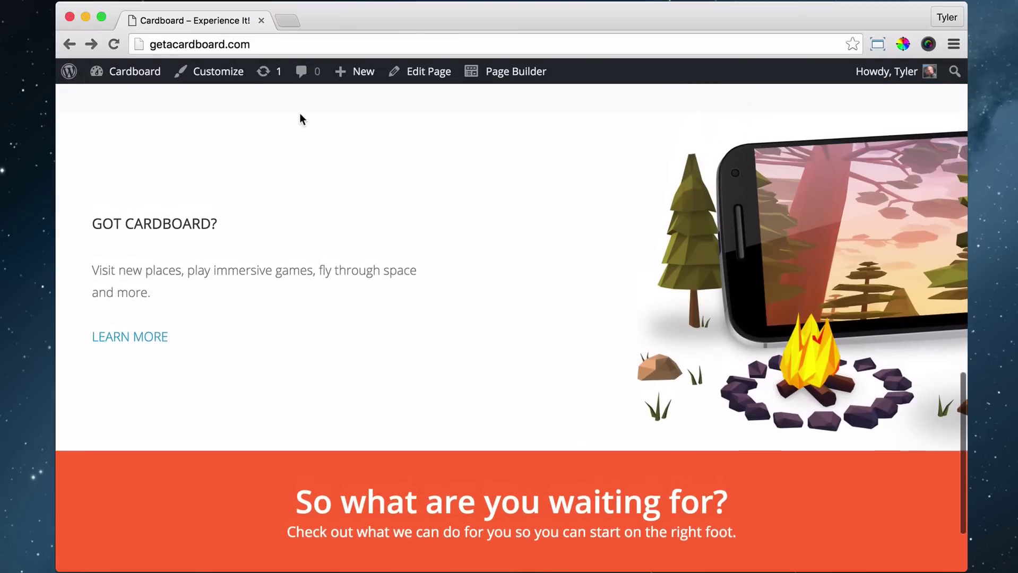
scroll(299, 113, down, 3)
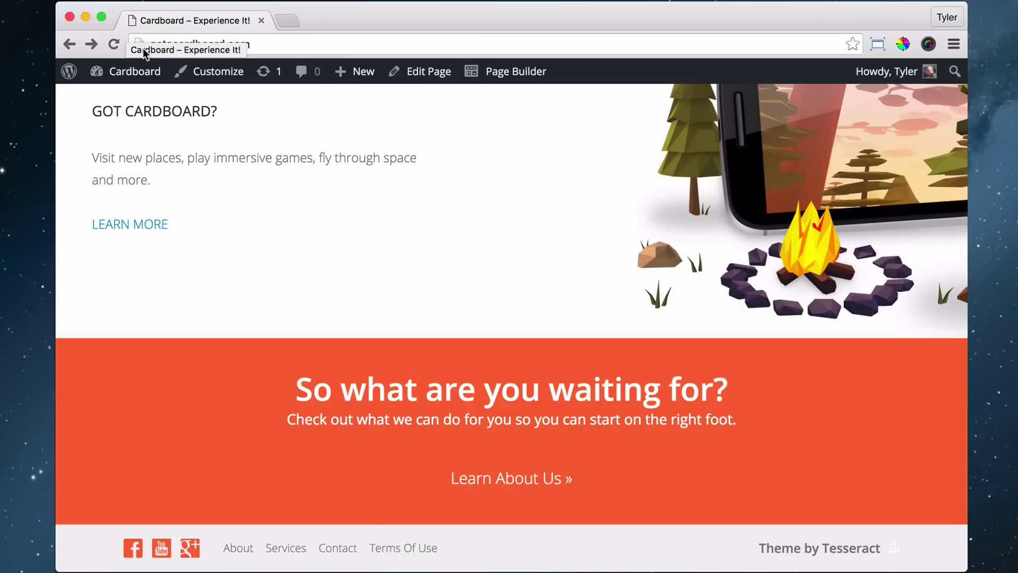
- Open the Customizer's Header Options, then Site Identity, showing Cardboard with no site icon
click(218, 74)
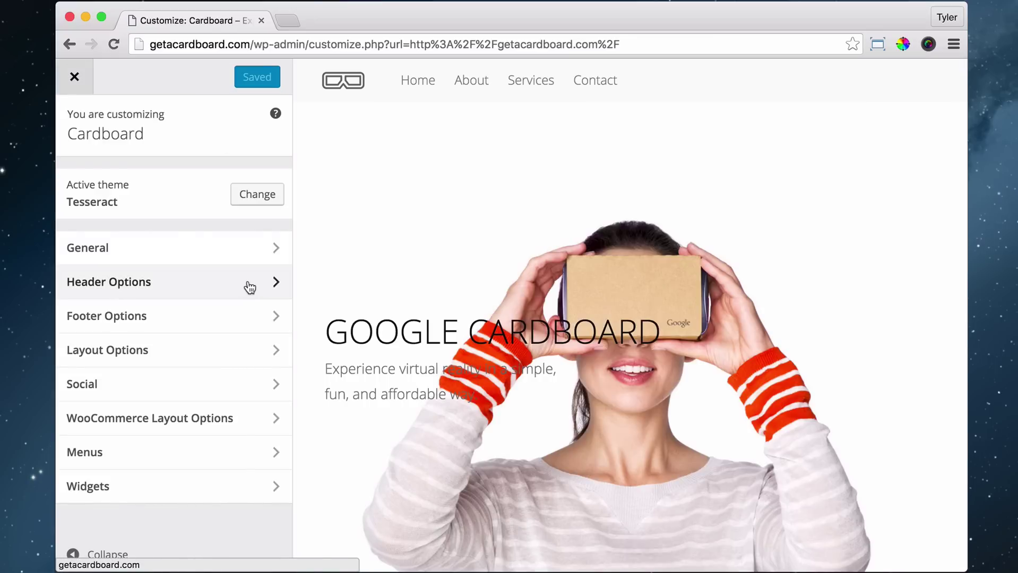
click(250, 287)
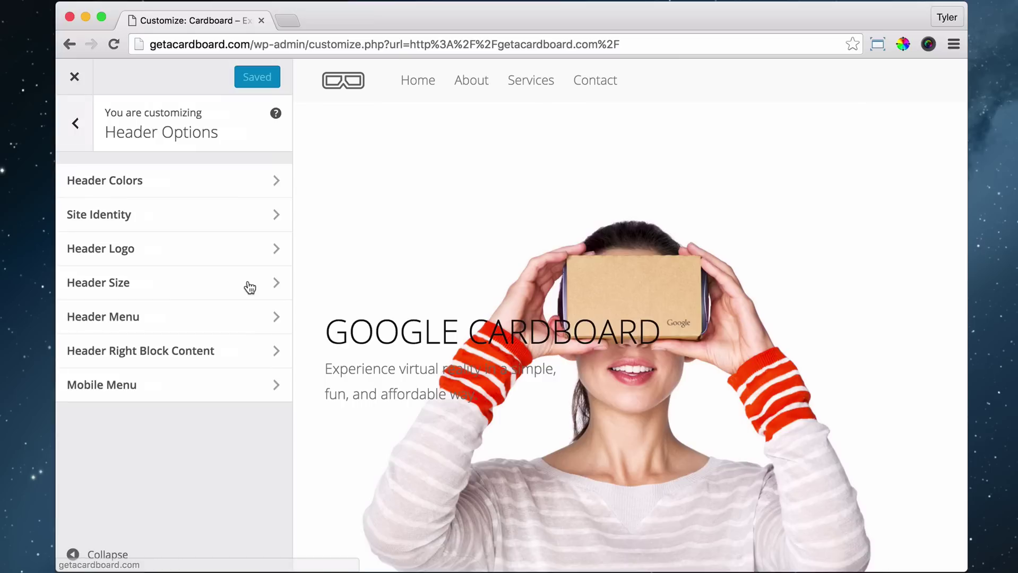
click(252, 224)
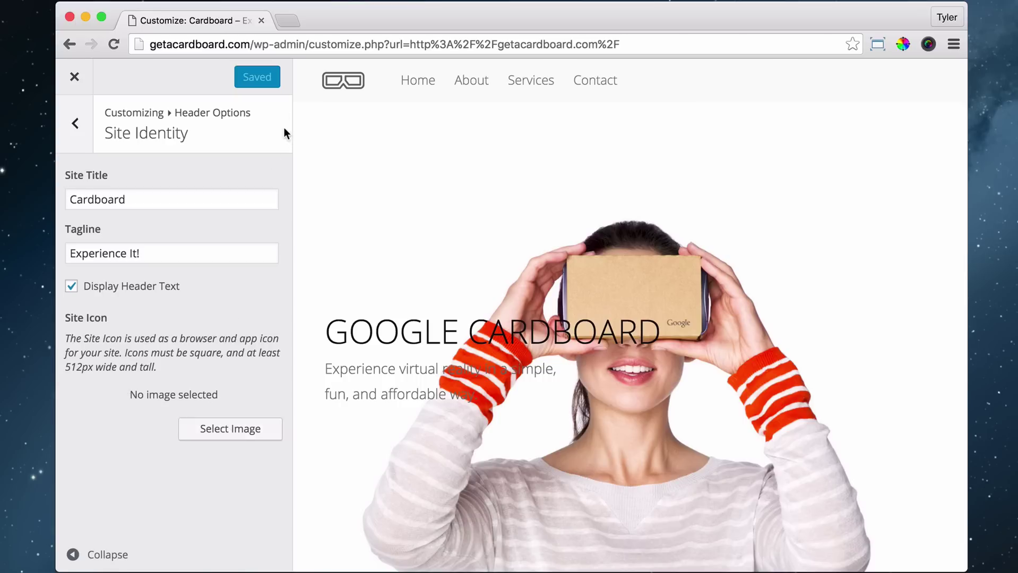
- Load logomakr.com in a new tab, glance at the Customizer, then return to Logomakr
click(289, 19)
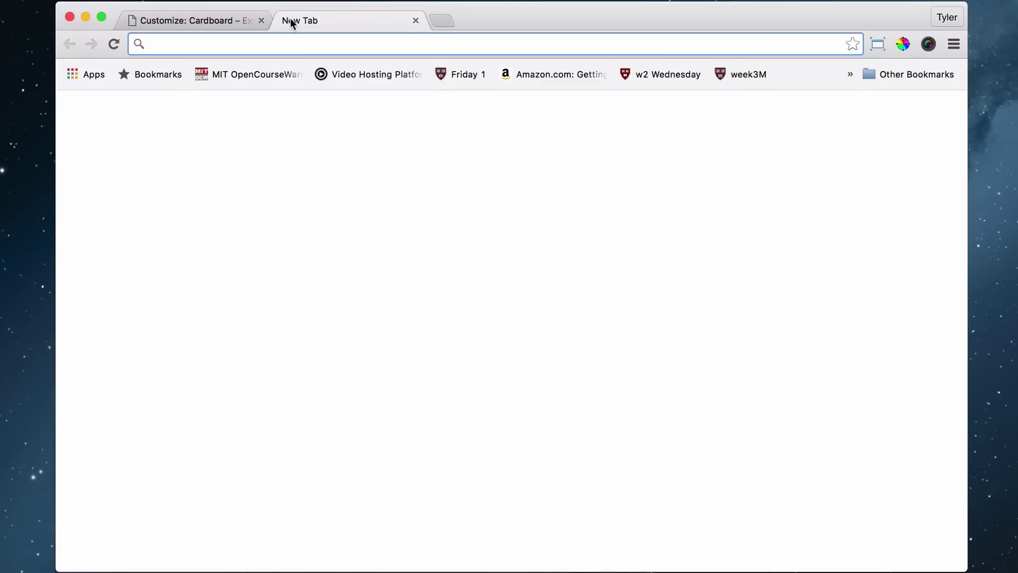
text(logomakr.)
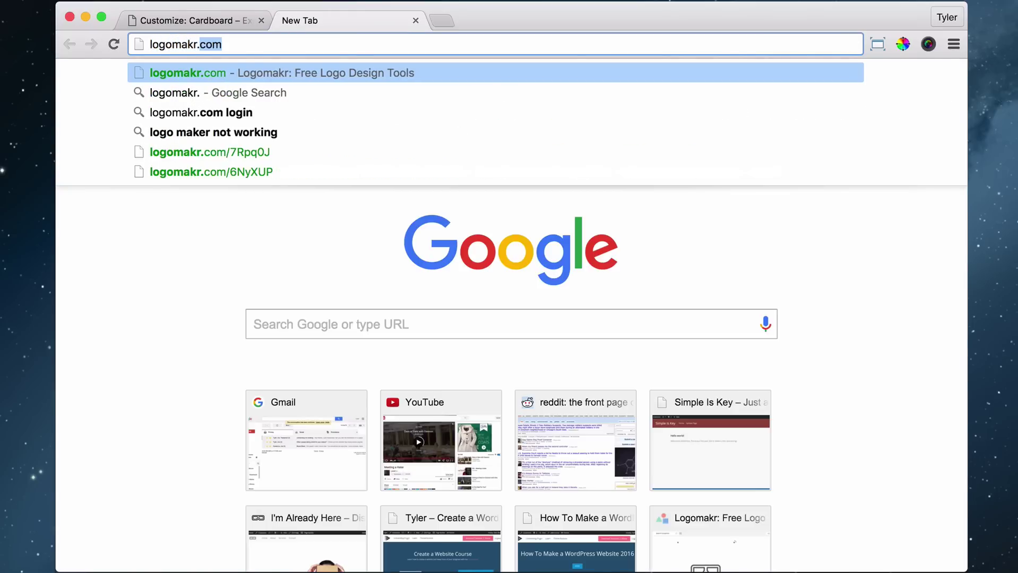
text(com)
key(Return)
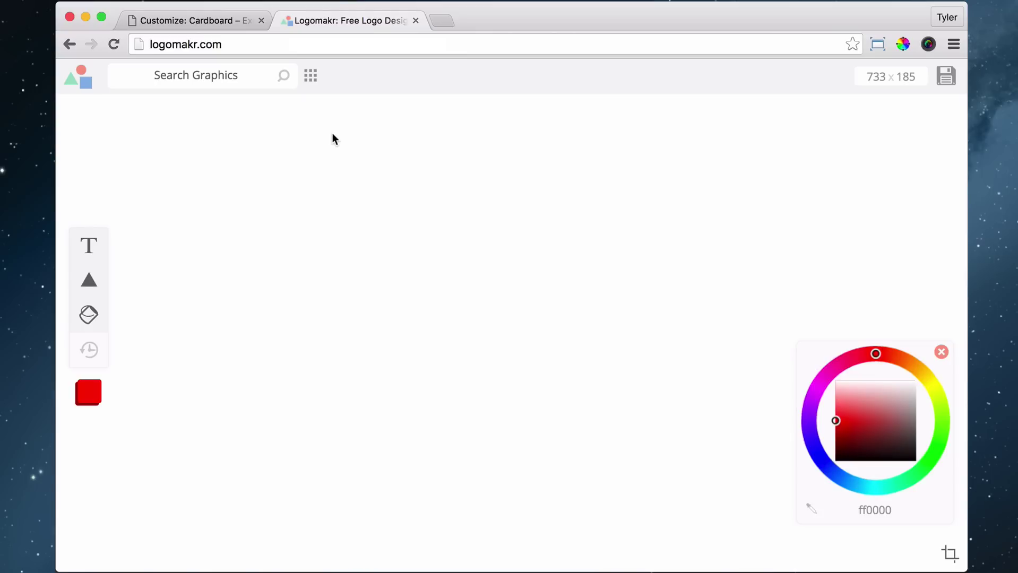
click(217, 23)
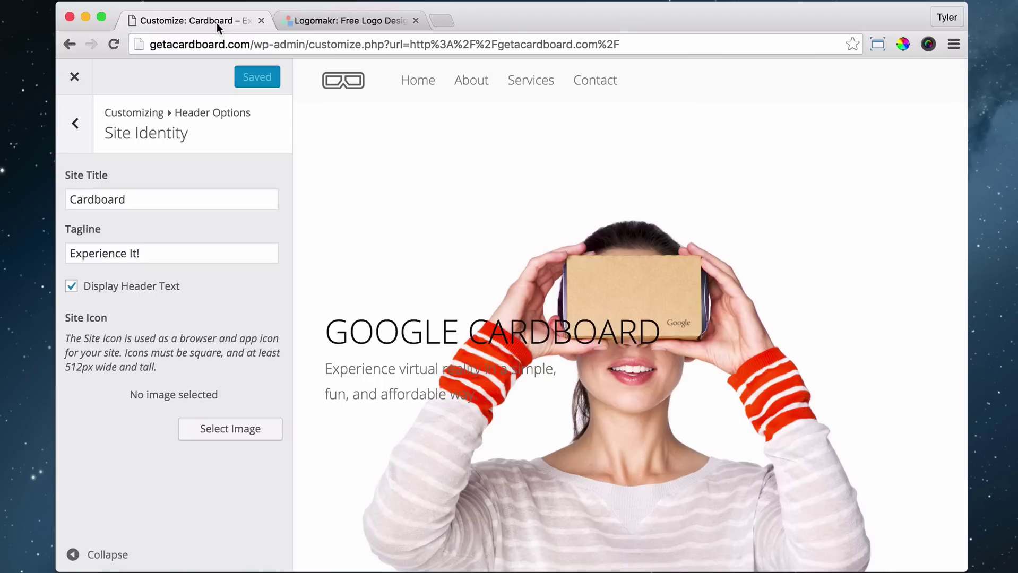
click(329, 20)
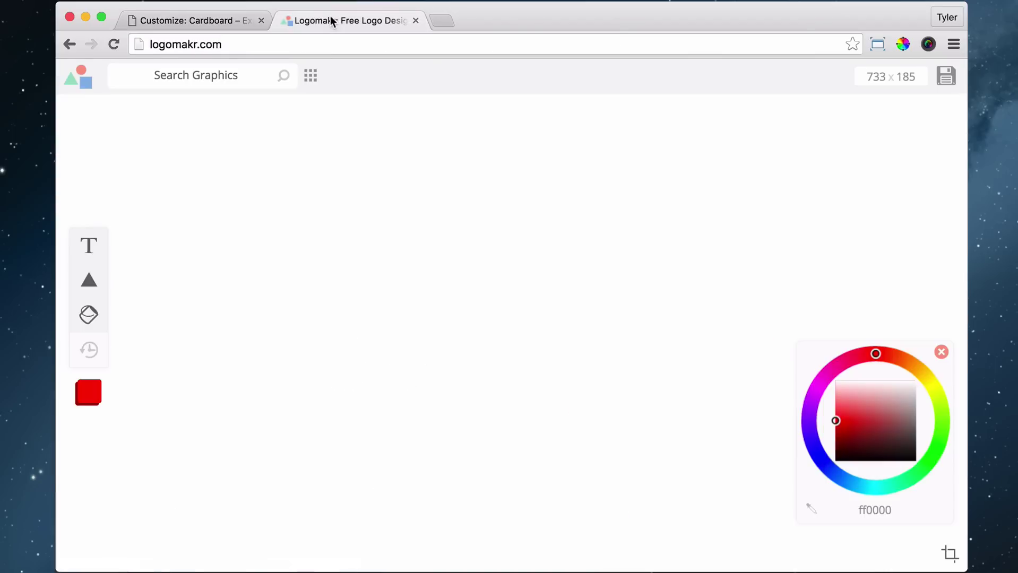
- Load the Iconfinder site in another new tab
click(444, 20)
text(iconfinder.com)
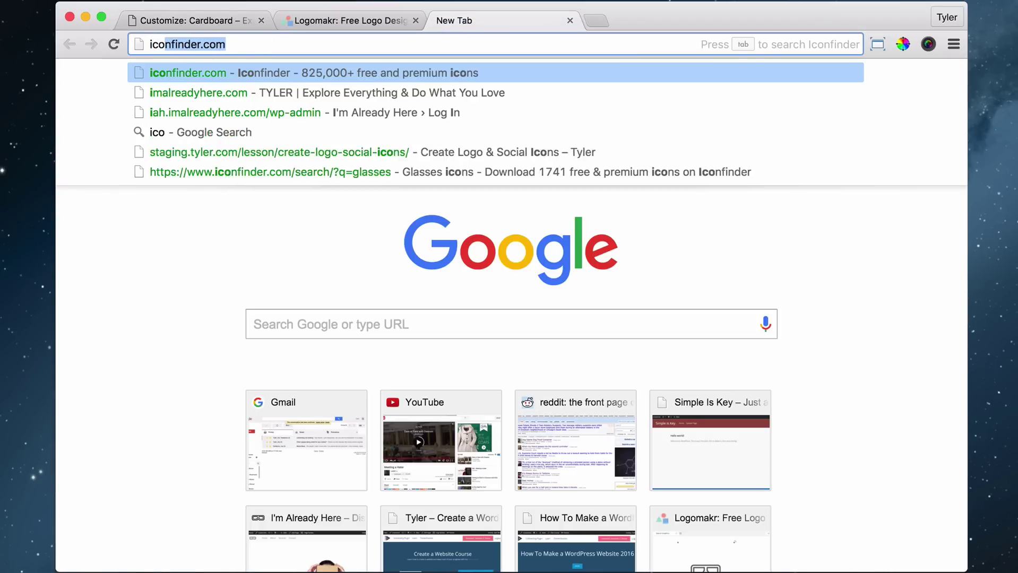
key(Return)
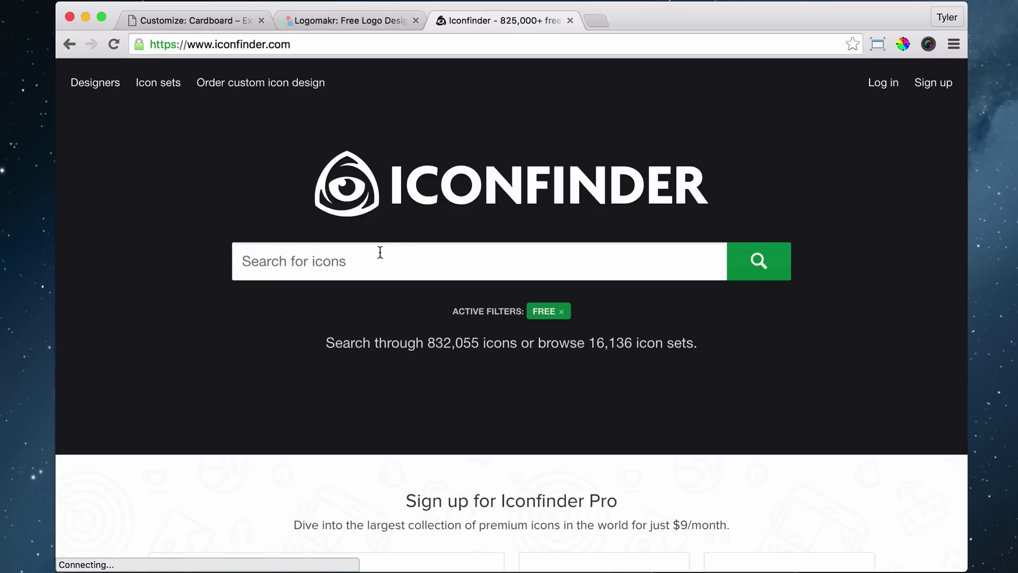
- Search Iconfinder for 'glasses' and download the outlined 3D-glasses icon as SVG
click(380, 252)
text(glasses)
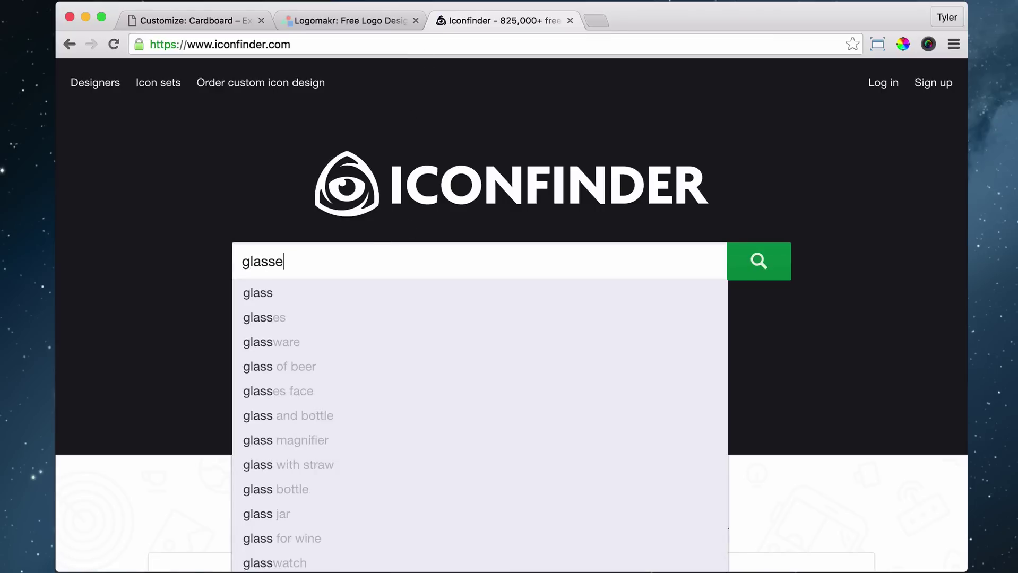
key(Return)
scroll(566, 293, down, 6)
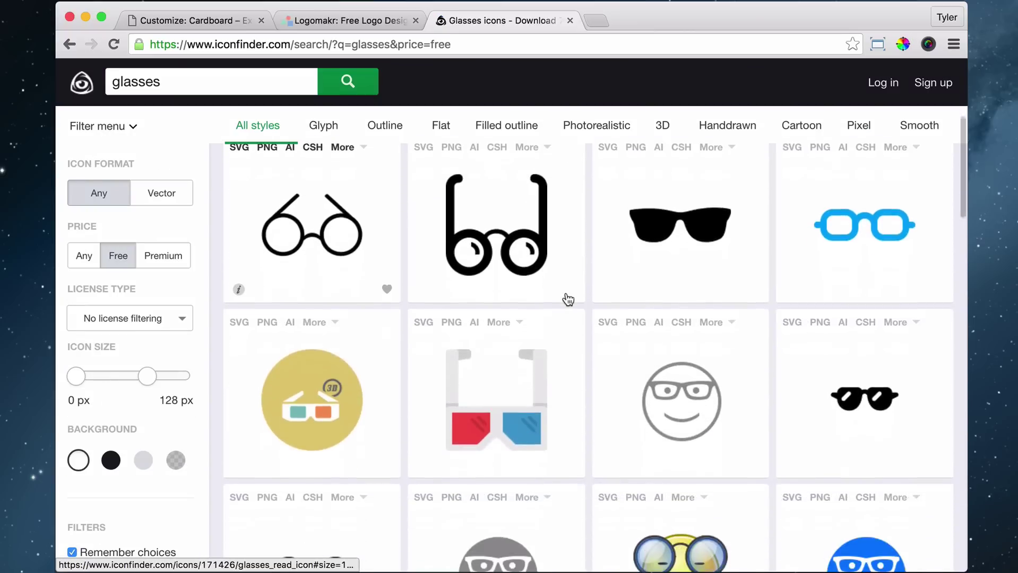
scroll(566, 297, up, 3)
scroll(566, 297, down, 8)
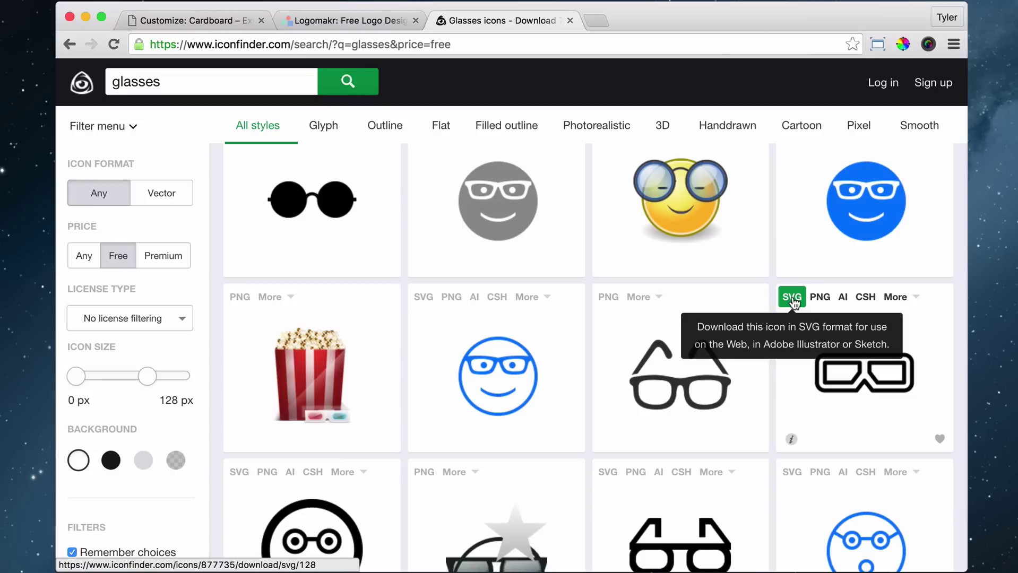
click(794, 299)
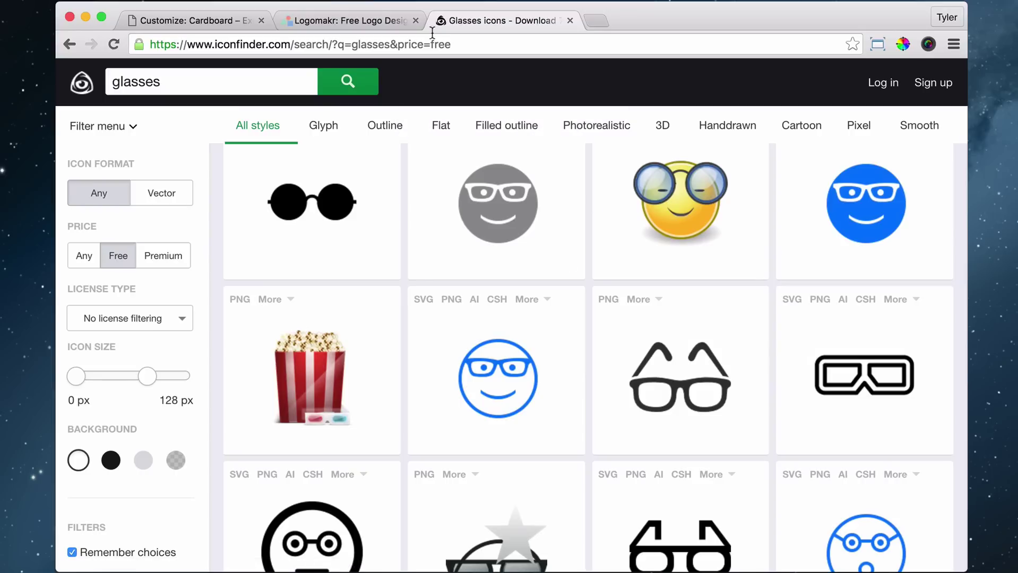
- Place the downloaded 3D-glasses SVG on the Logomakr canvas and recolour it grey 646464
click(344, 19)
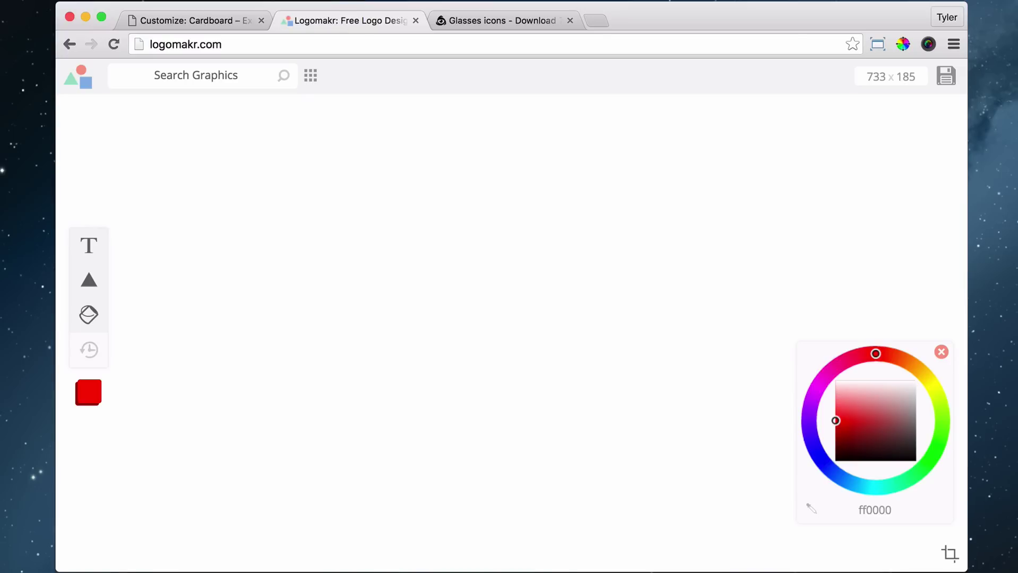
drag(950, 303, 470, 258)
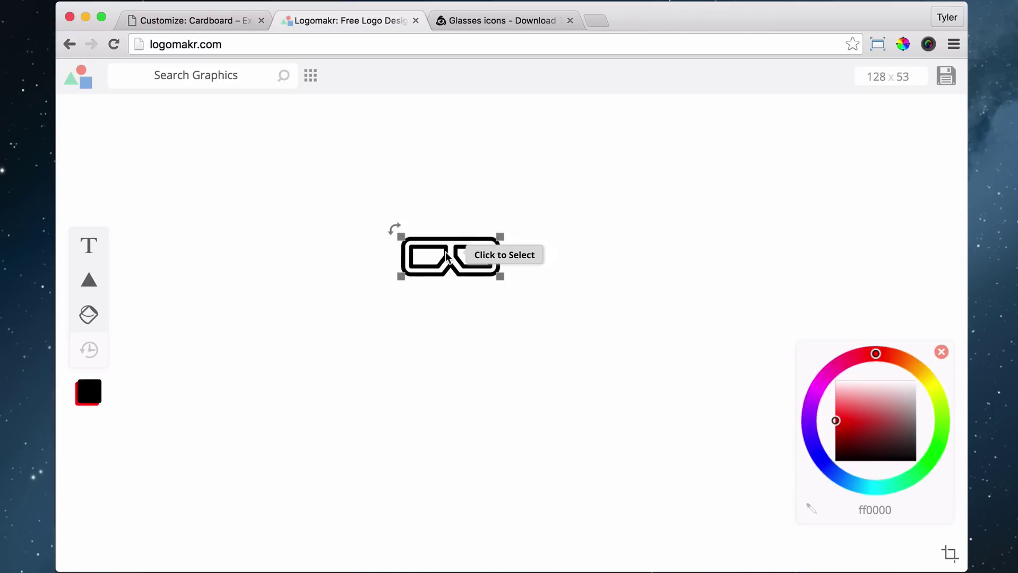
click(916, 461)
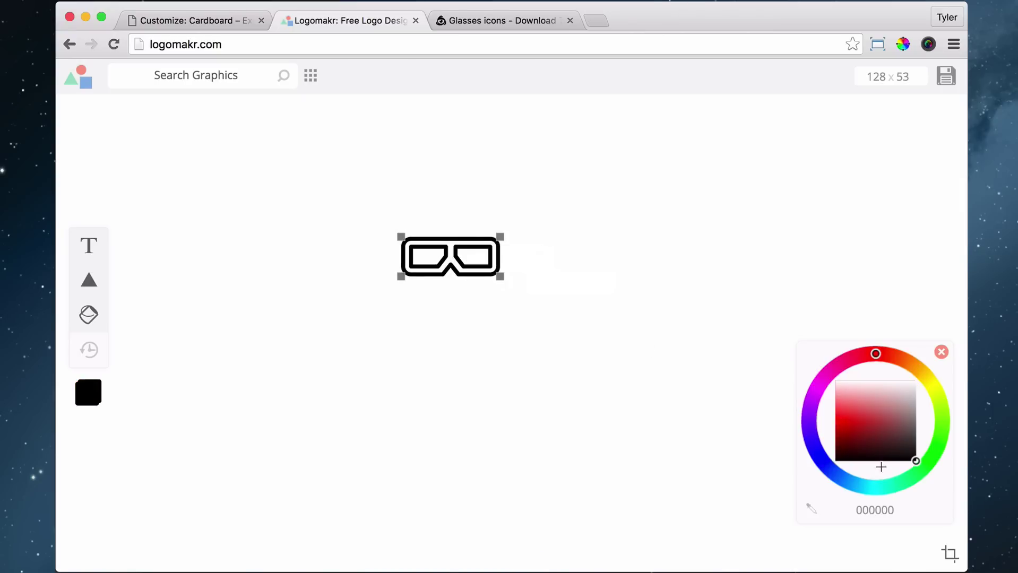
double_click(869, 510)
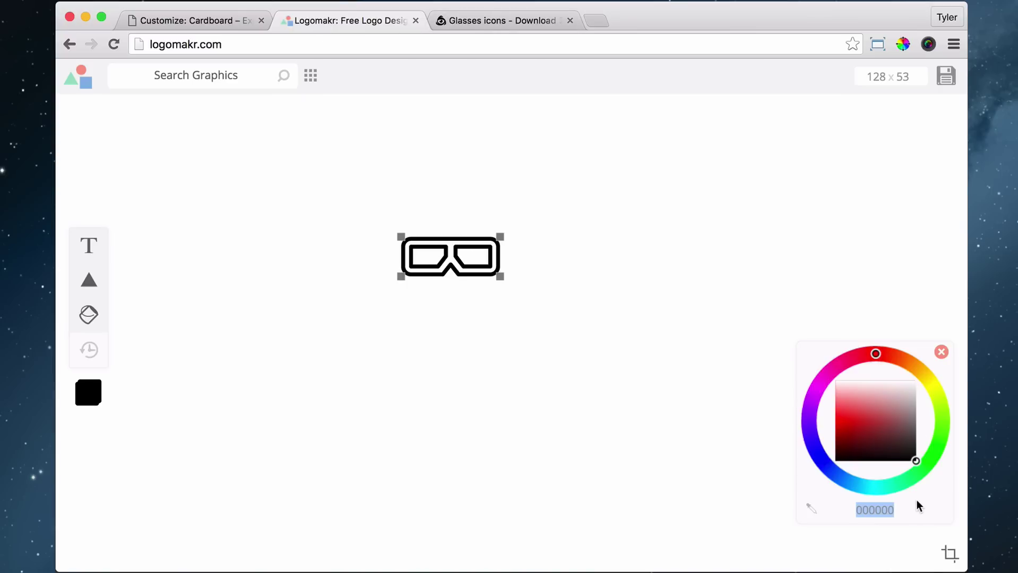
text(646464)
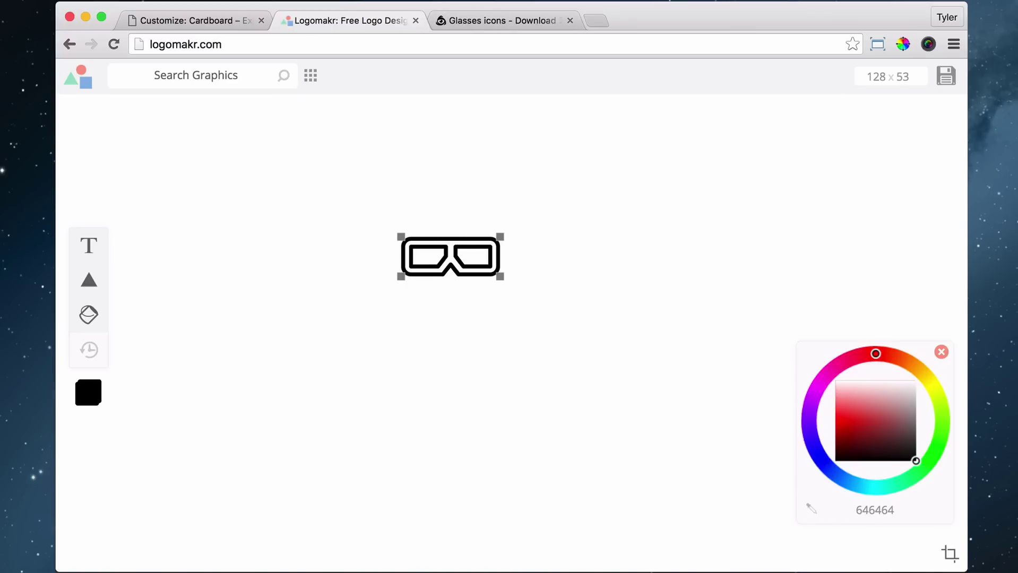
key(Return)
click(89, 314)
drag(236, 140, 700, 415)
- Enlarge the grey glasses to about 502 px wide and position them on the canvas
click(403, 238)
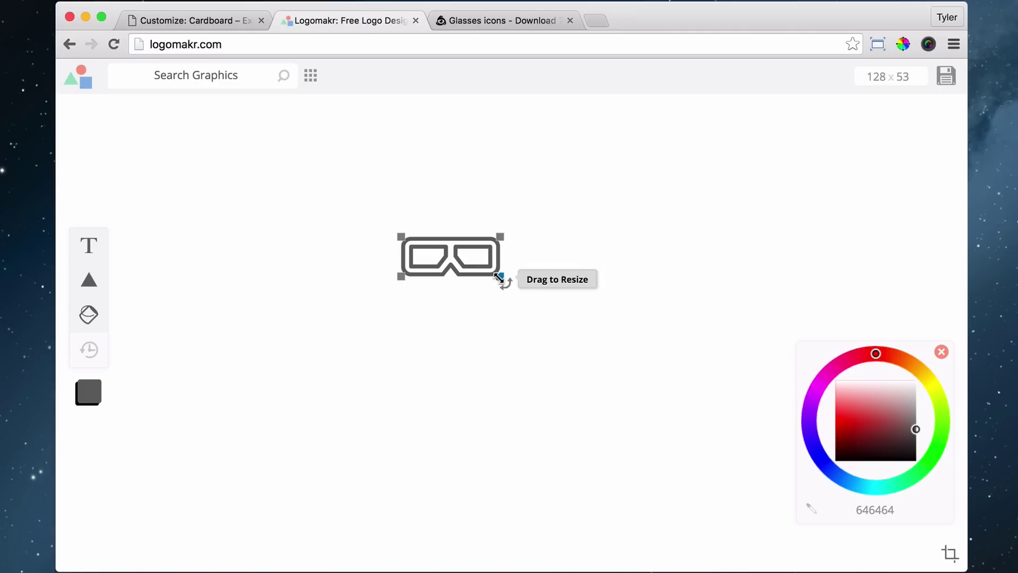
drag(503, 277, 674, 369)
drag(622, 308, 561, 287)
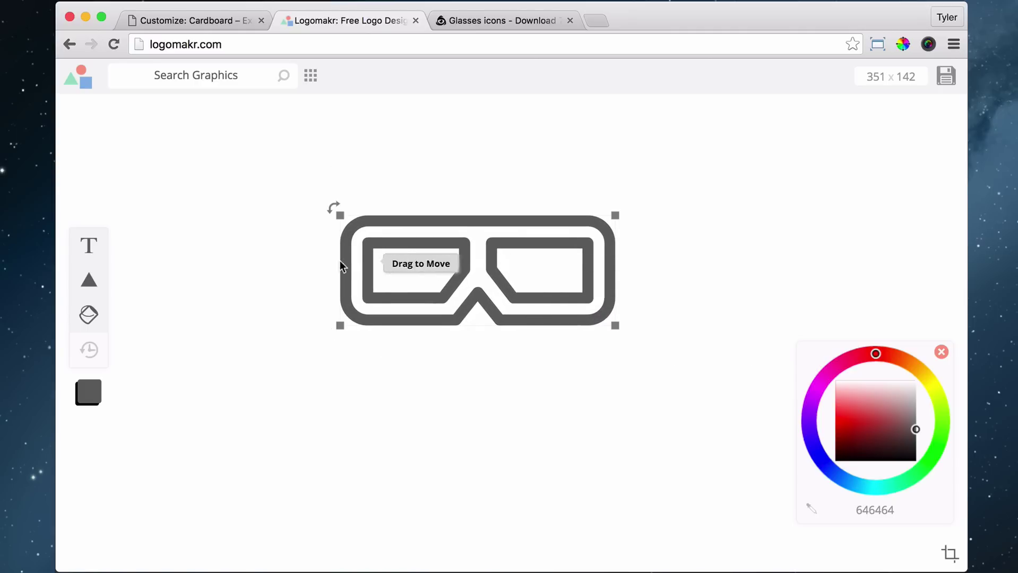
drag(568, 303, 535, 280)
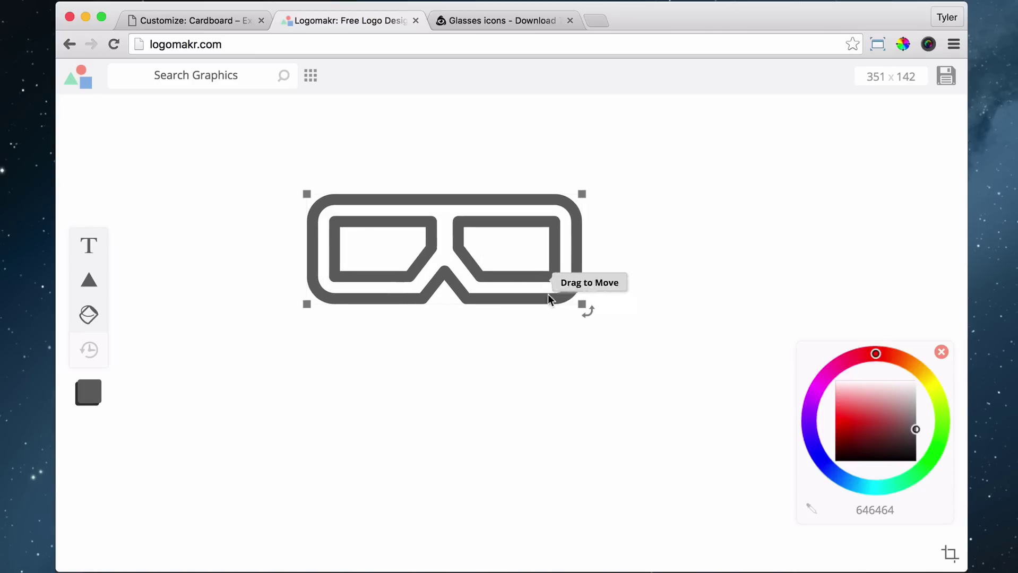
drag(584, 303, 710, 356)
drag(611, 313, 541, 286)
mouse_move(637, 334)
mouse_down()
mouse_move(665, 345)
mouse_move(647, 341)
mouse_up()
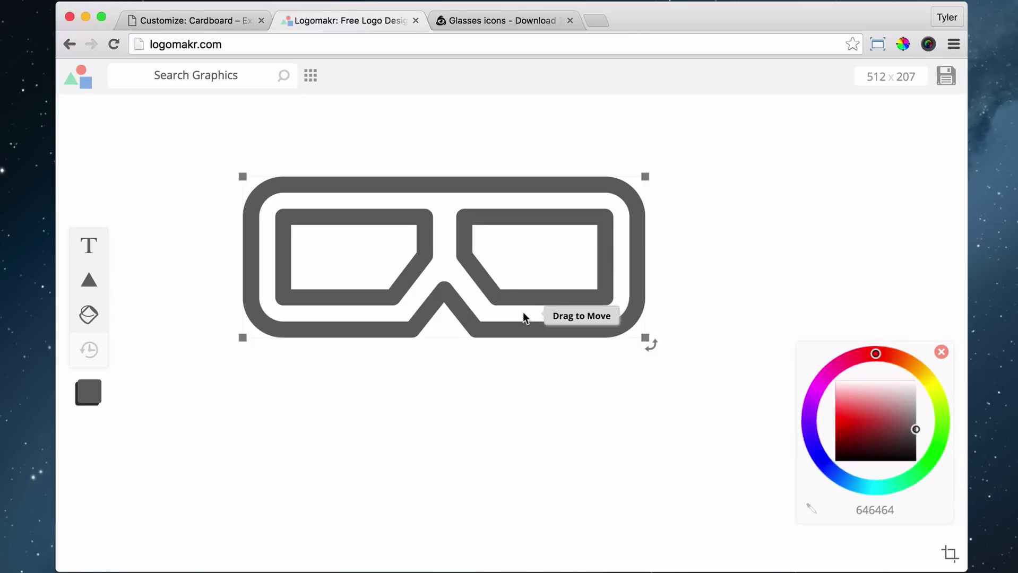
drag(523, 317, 564, 341)
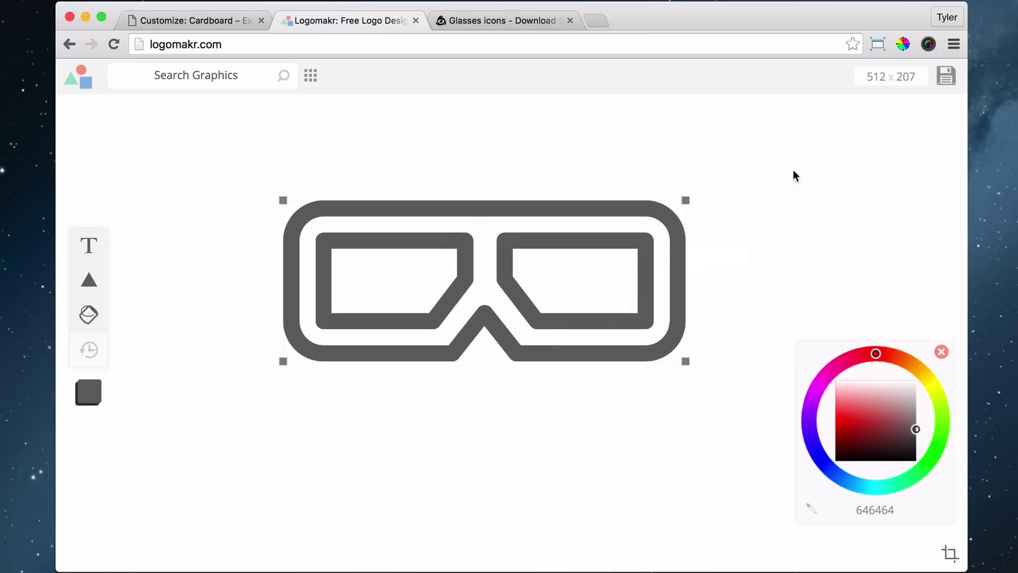
- Nudge the glasses slightly and change the canvas height from 207 to 512
click(886, 75)
click(903, 77)
drag(572, 245, 559, 264)
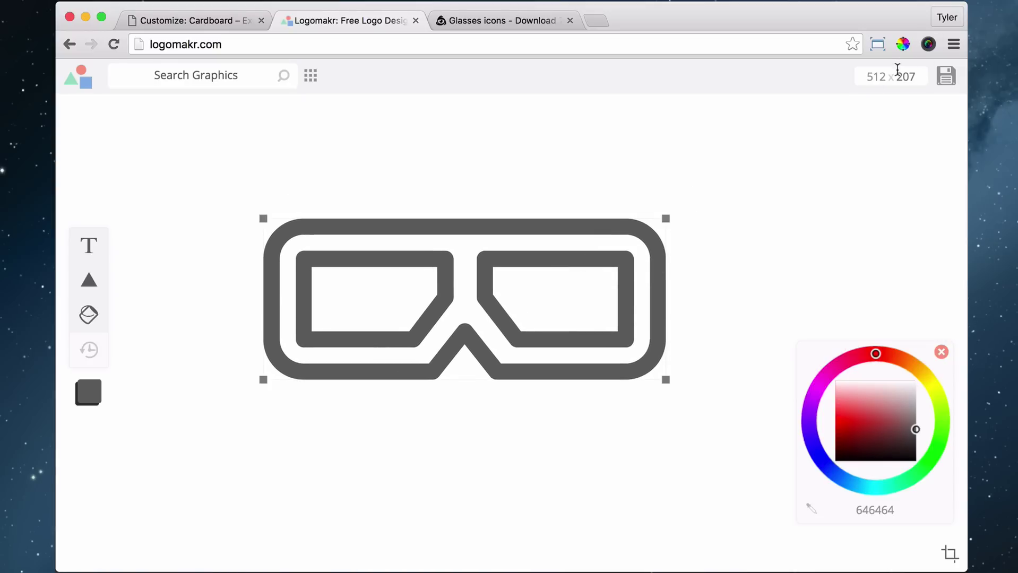
drag(898, 76, 933, 77)
text(512)
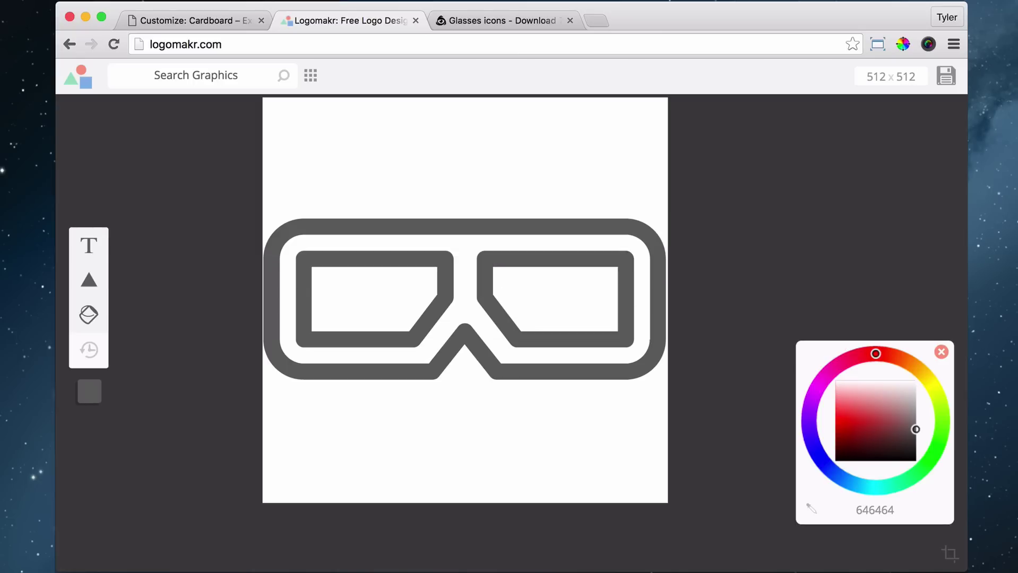
- Save the 512 × 512 logo to the Desktop as favicon.png, replacing the existing file
click(753, 184)
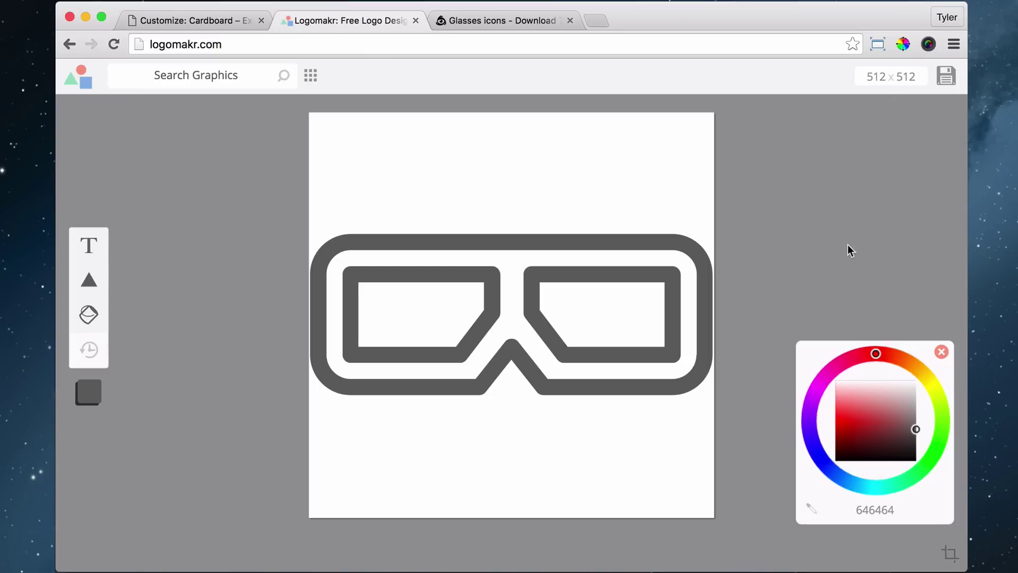
click(947, 76)
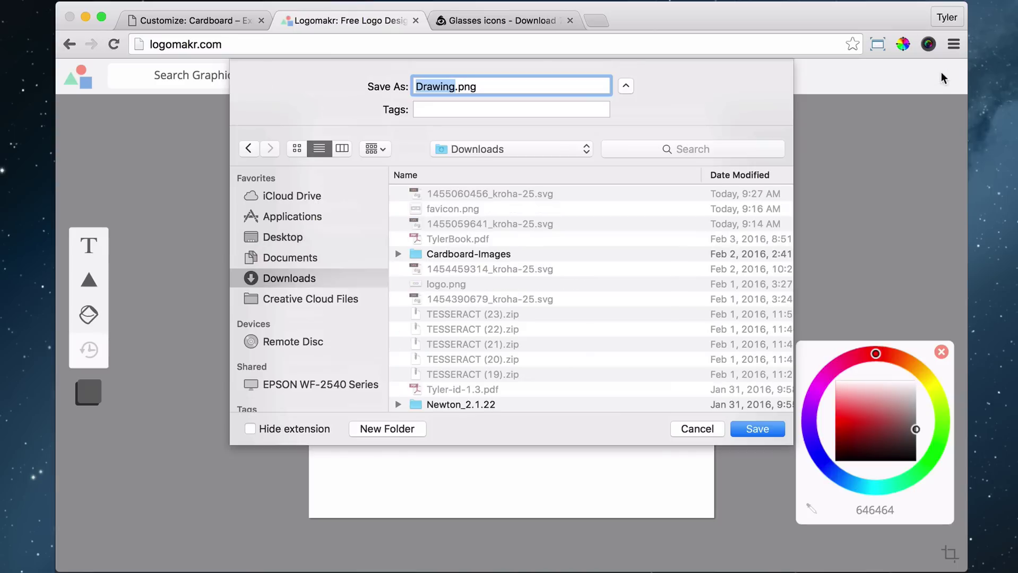
click(298, 240)
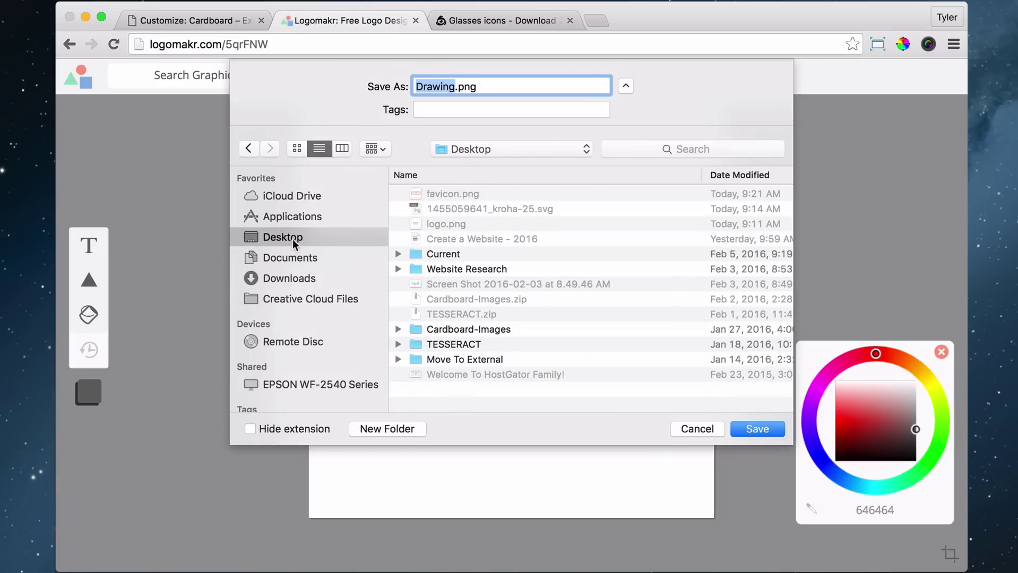
click(462, 194)
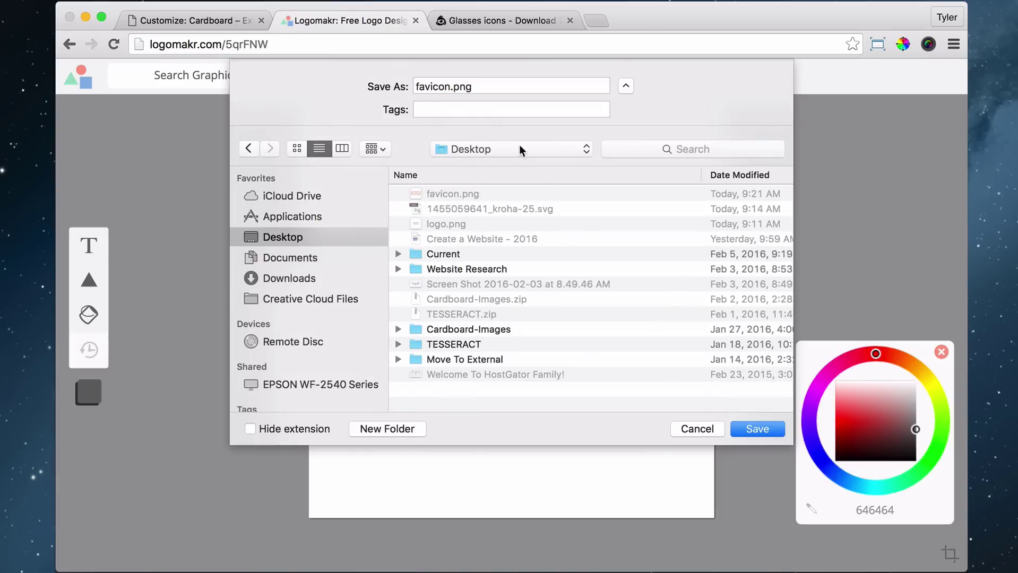
double_click(417, 85)
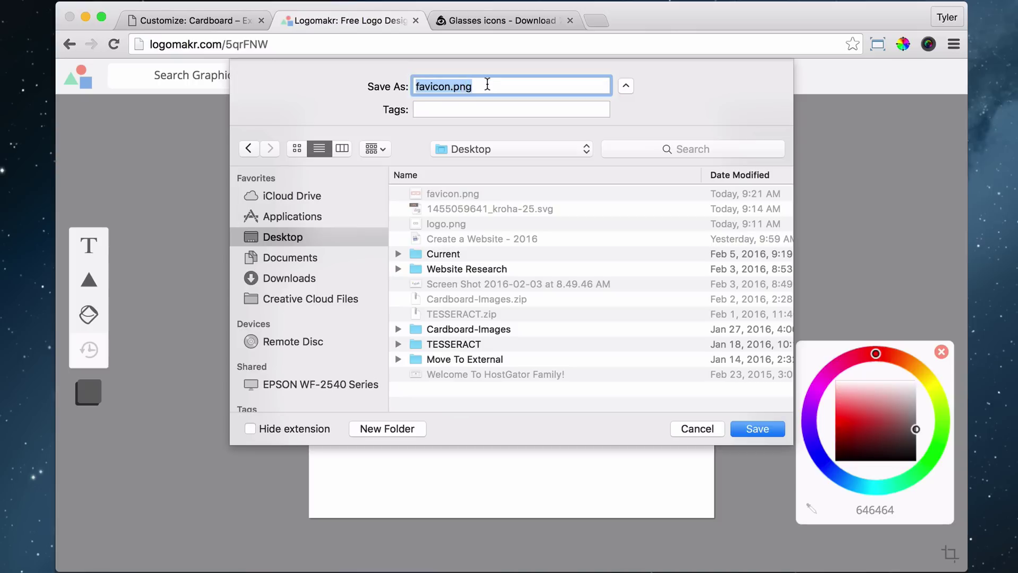
click(485, 83)
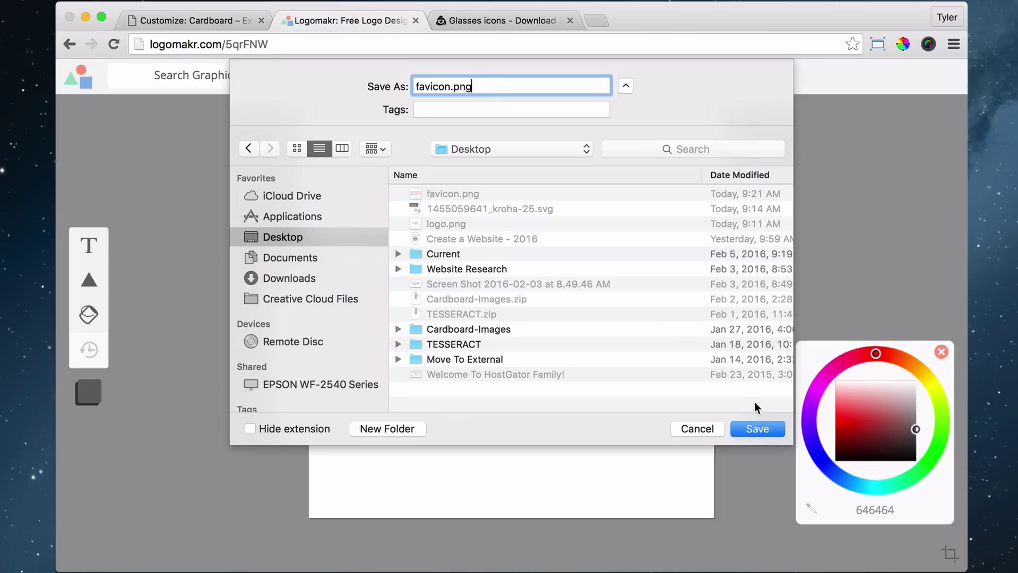
click(760, 432)
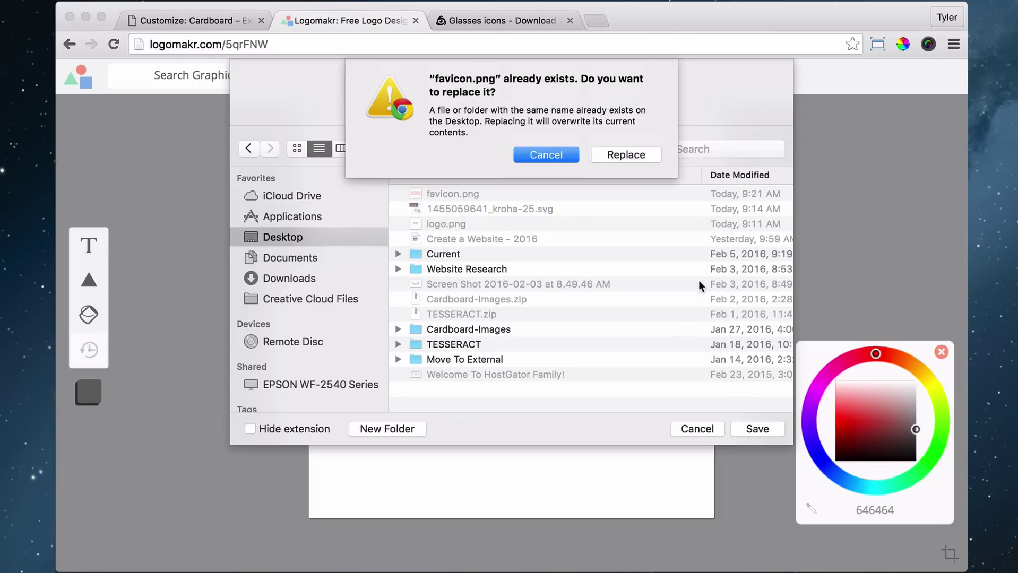
click(632, 154)
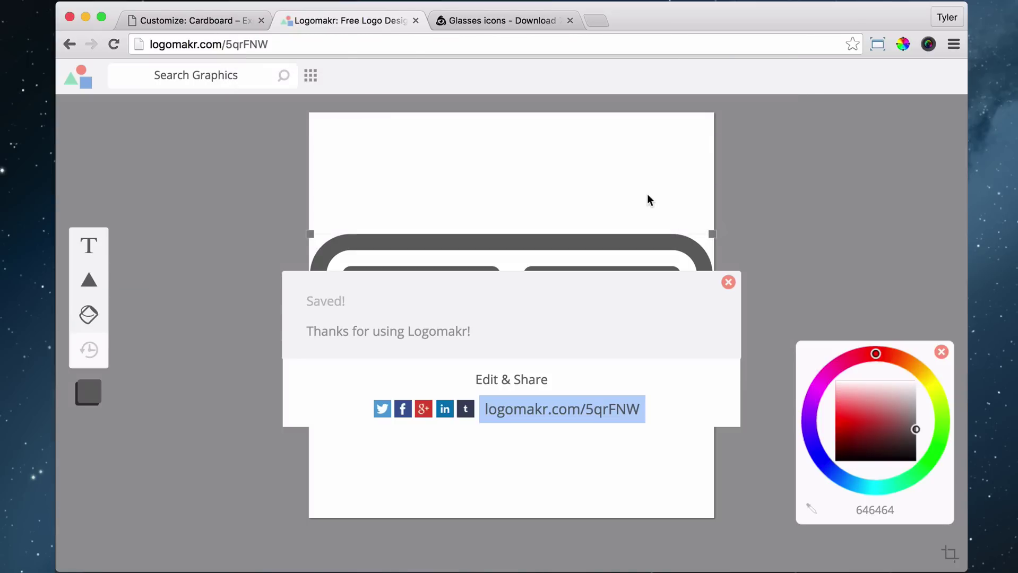
- Close the Logomakr and Iconfinder tabs and bring up the Site Icon image uploader
click(412, 17)
click(412, 17)
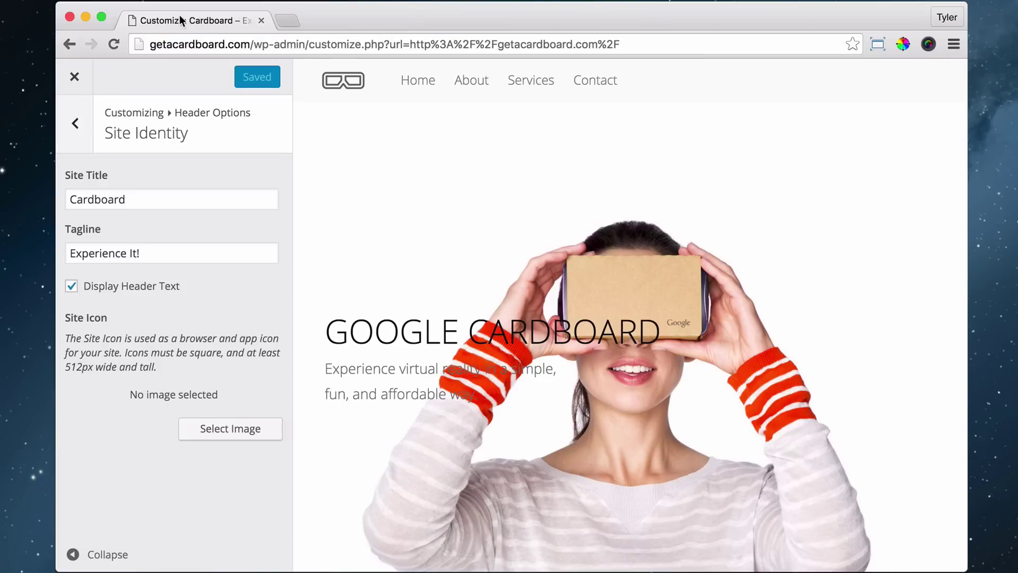
click(229, 432)
click(133, 141)
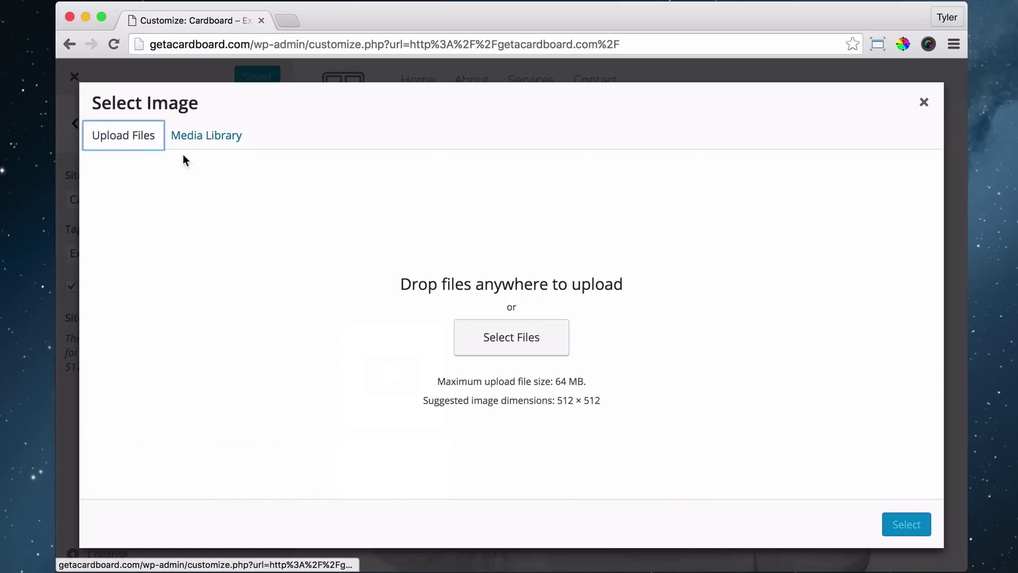
- Upload favicon.png from the Desktop, set it as the Site Icon, and publish
click(509, 340)
click(286, 115)
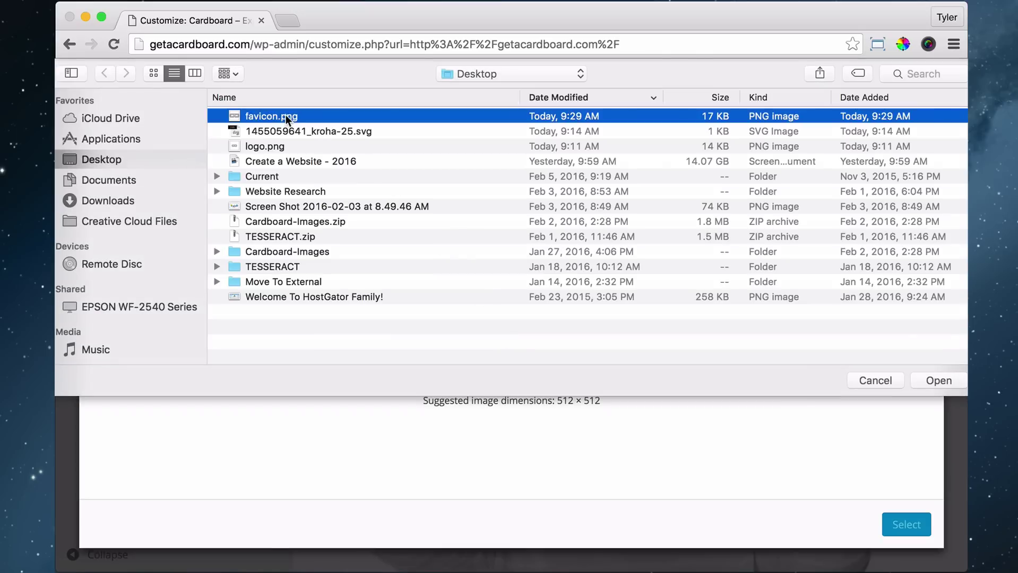
click(950, 378)
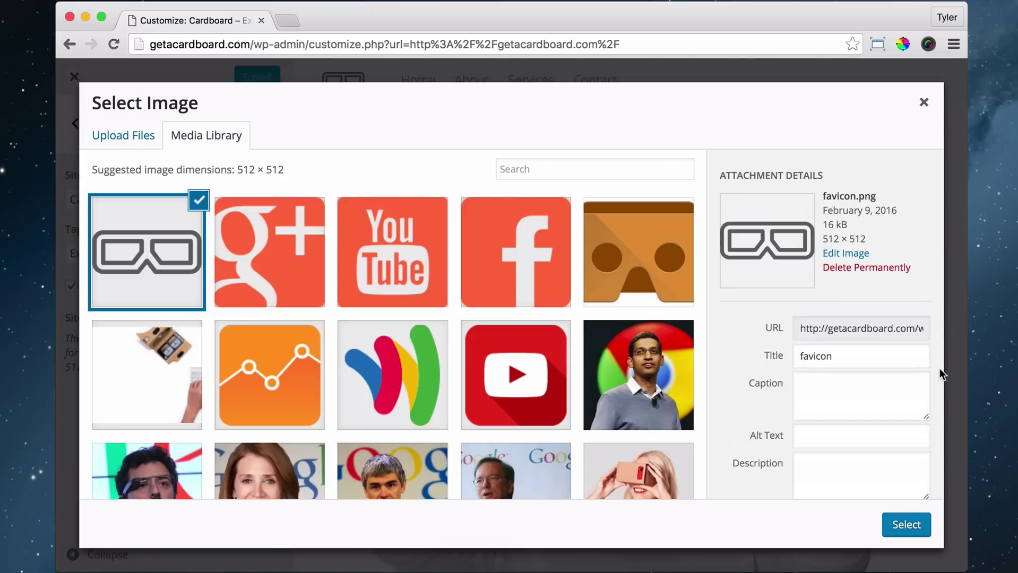
click(906, 525)
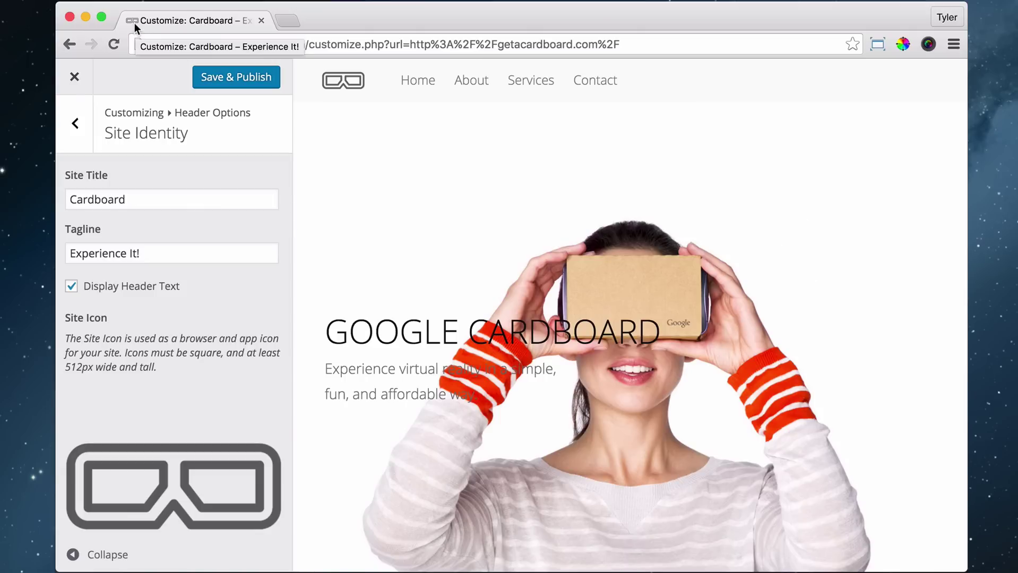
click(222, 80)
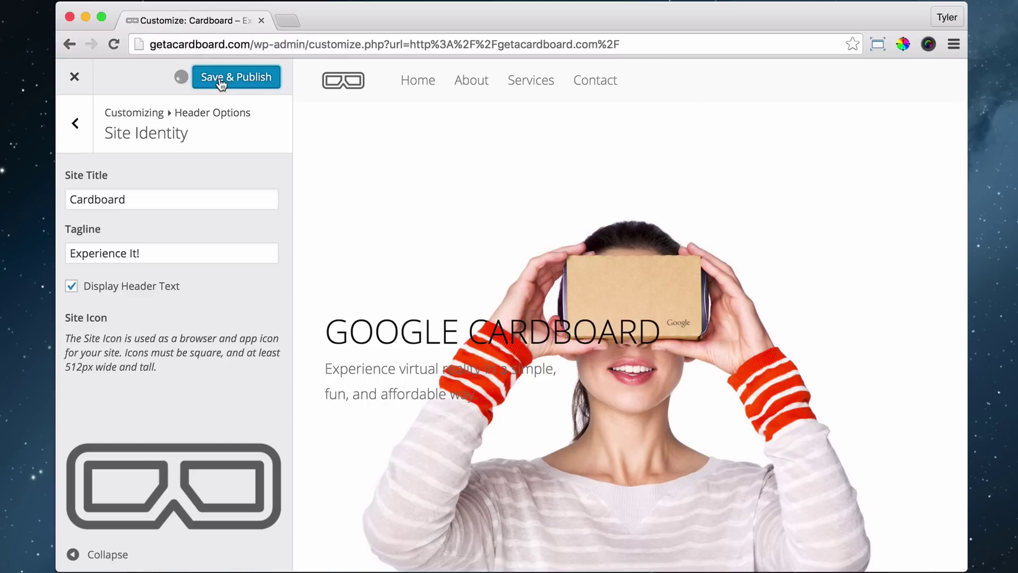
- Exit the Customizer and mark the Favicon lesson Completed on the course page
click(75, 78)
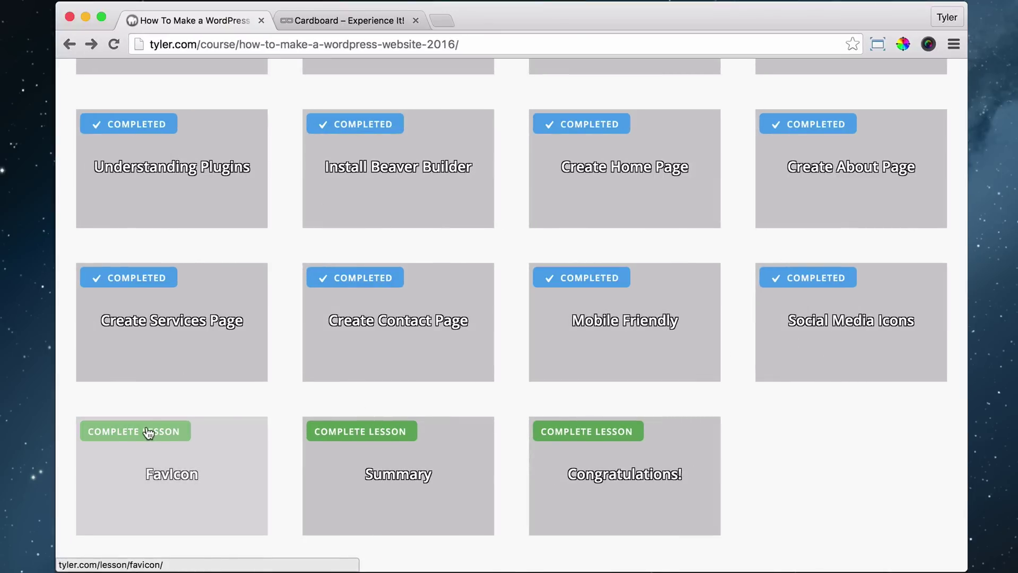
click(151, 432)
scroll(574, 313, up, 5)
scroll(574, 316, up, 10)
scroll(574, 317, down, 13)
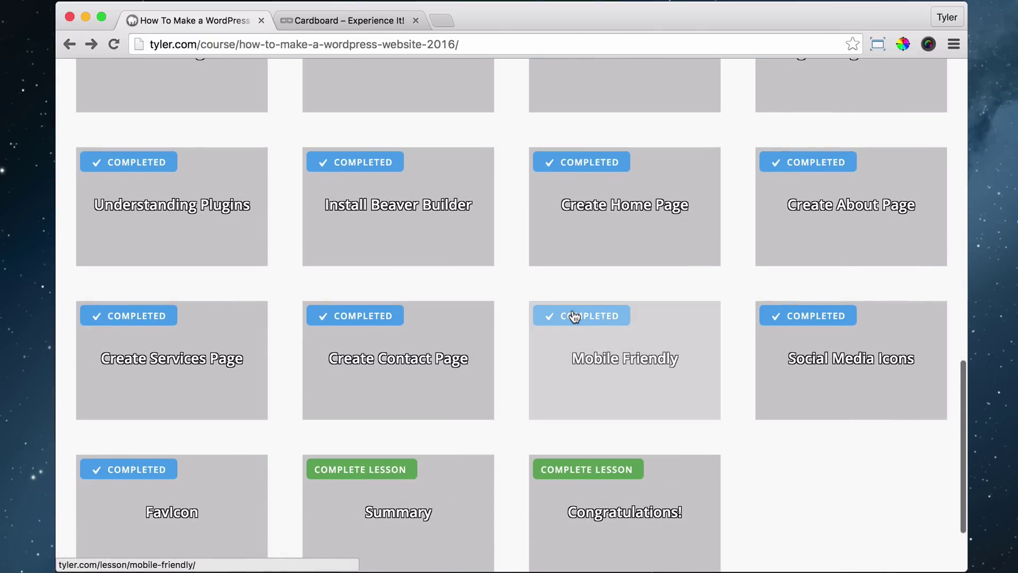